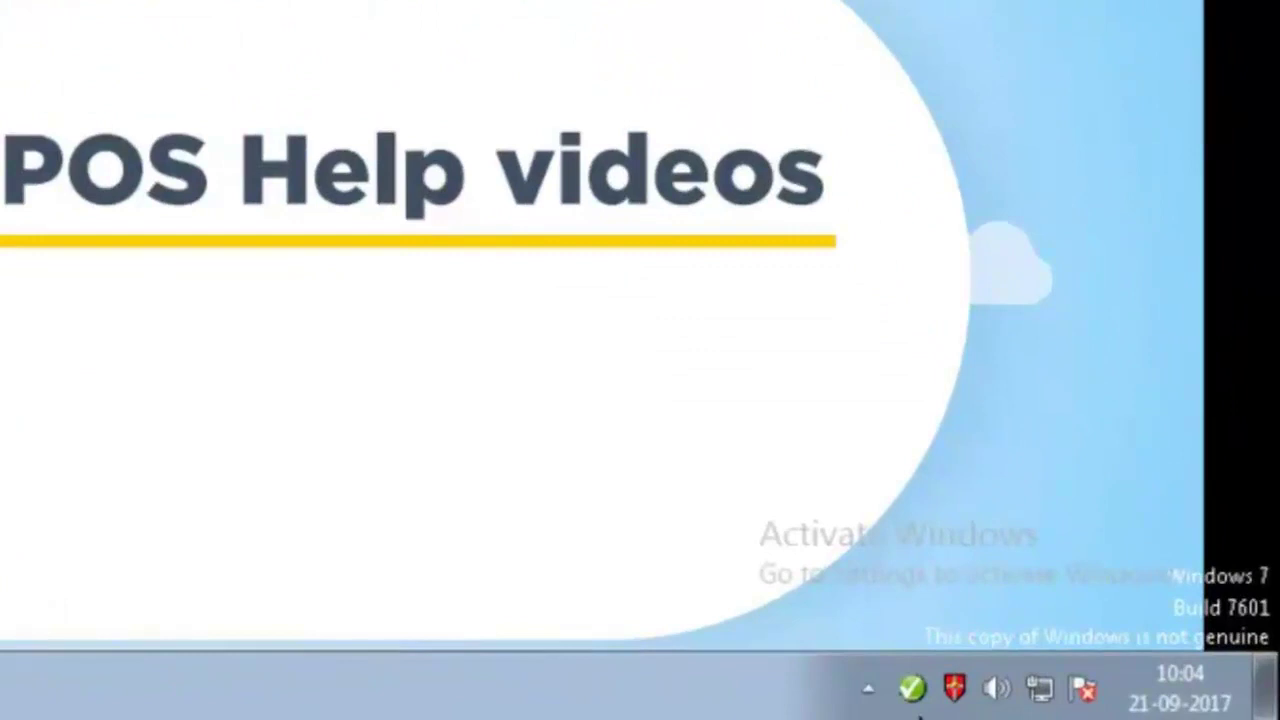
# Open the TruePOS print service window and launch Easy Print Designer from Profile Configure.
pyautogui.doubleClick(910, 688)
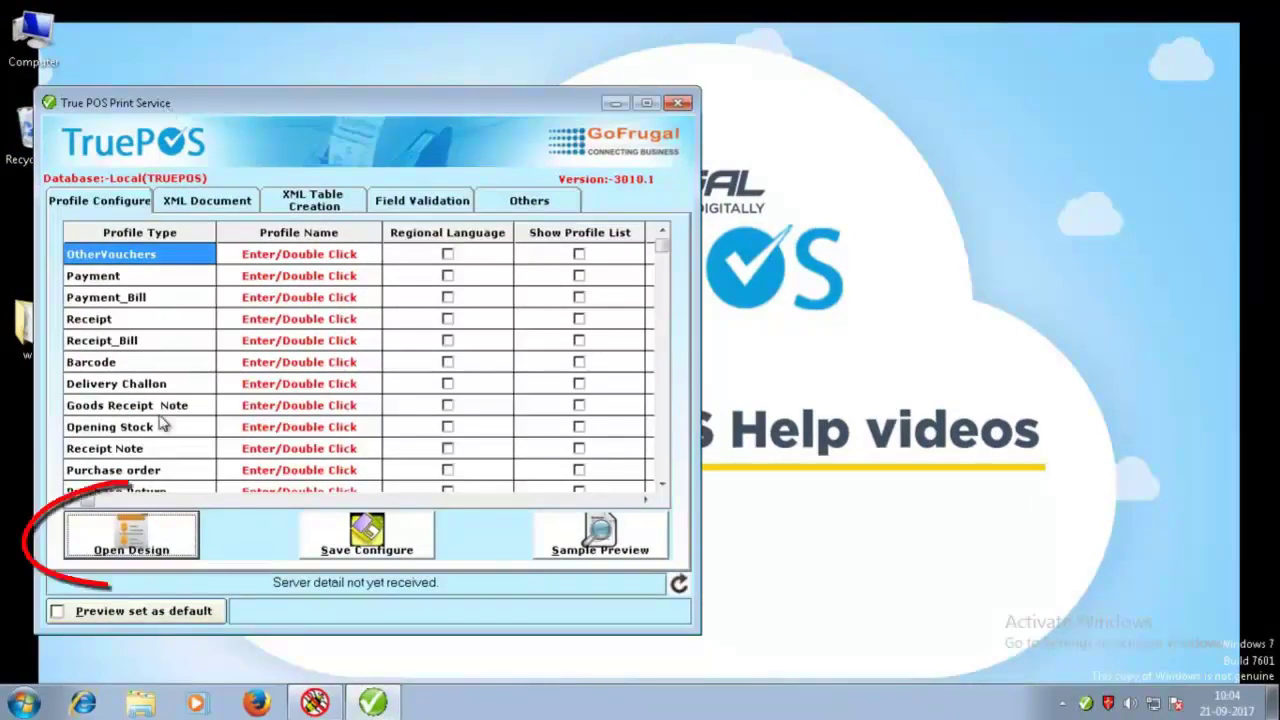
pyautogui.click(186, 544)
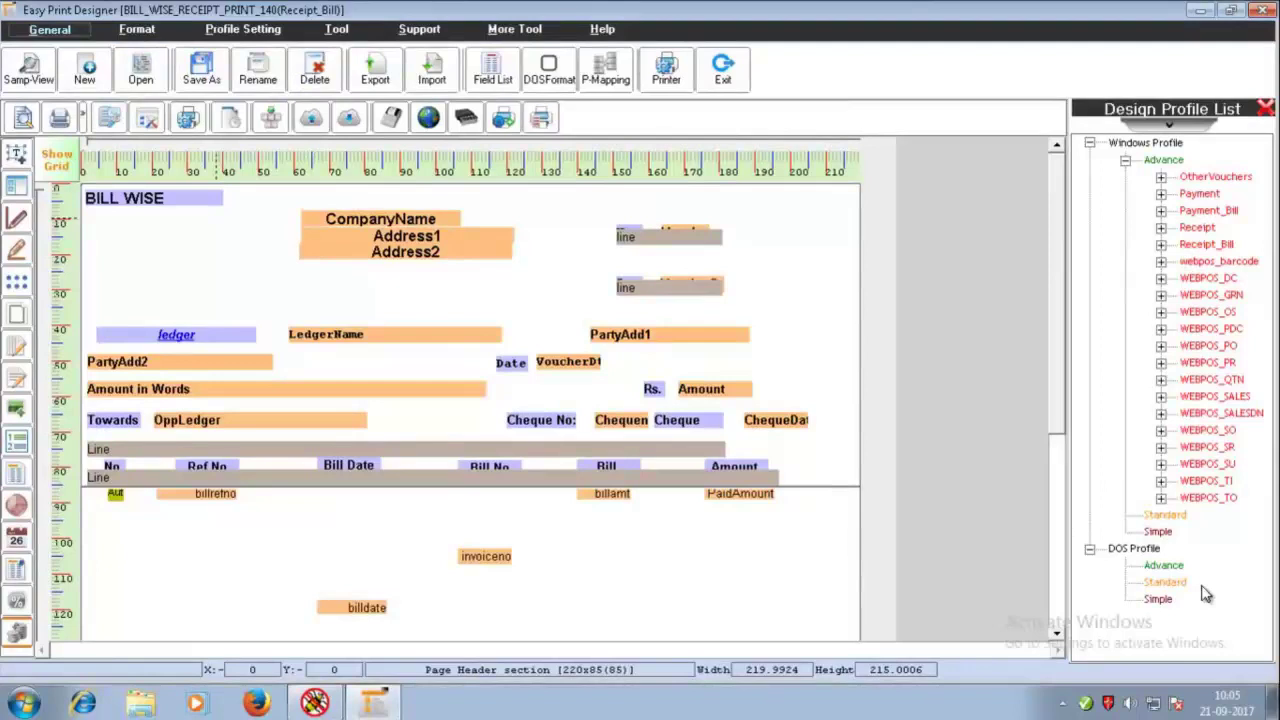
# Expand WEBPOS_SALES in the Design Profile List and open the SALES 3INCH profile.
pyautogui.click(1161, 397)
pyautogui.doubleClick(1235, 413)
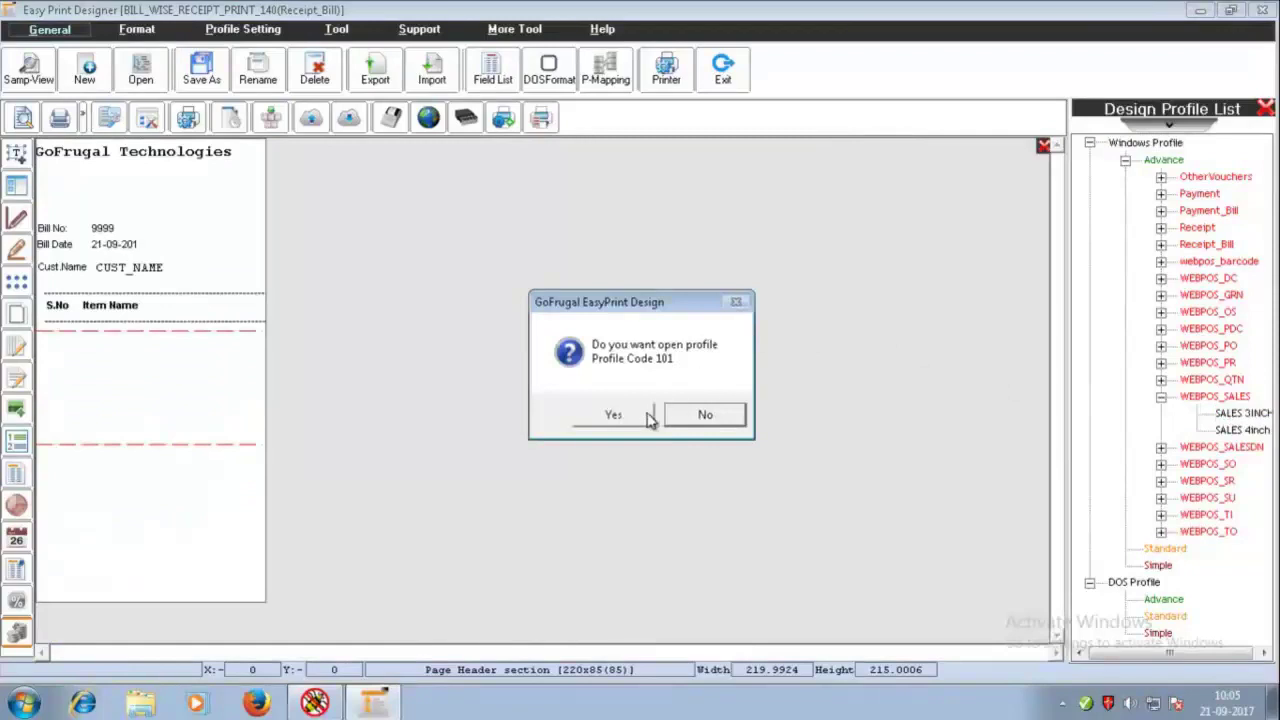
# Confirm opening profile code 101 and select the Item header label.
pyautogui.click(648, 417)
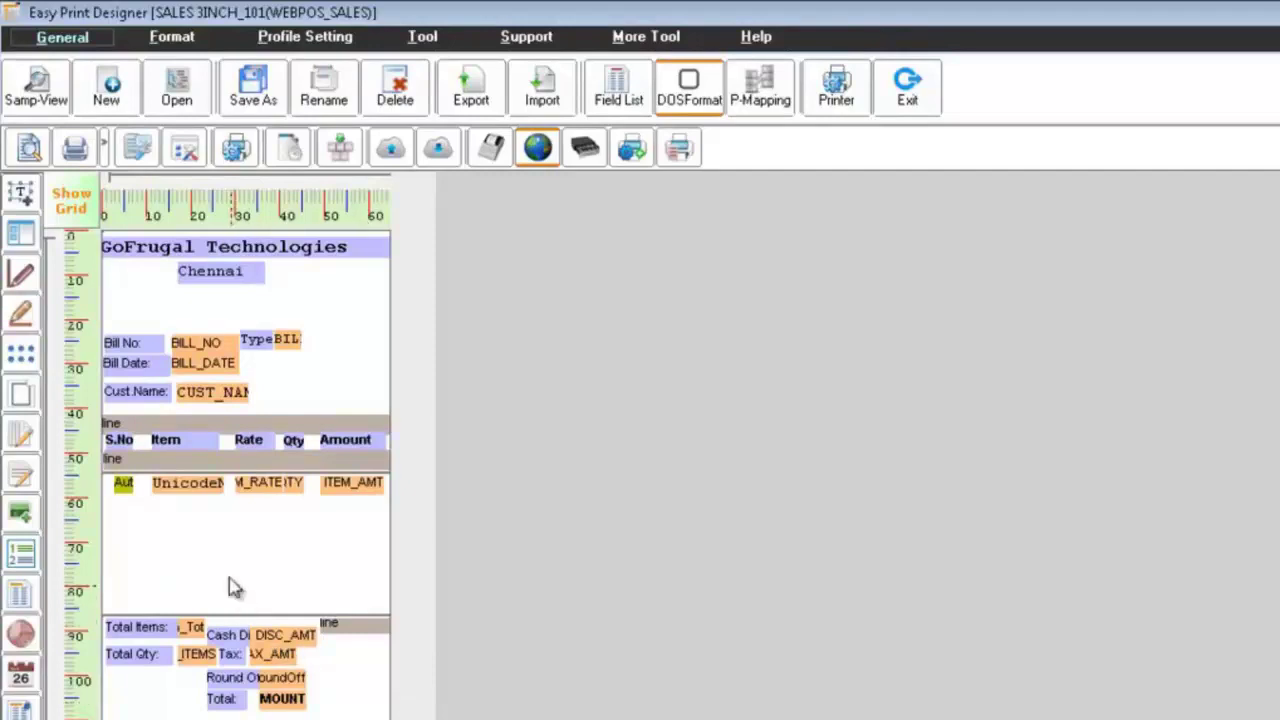
pyautogui.click(203, 449)
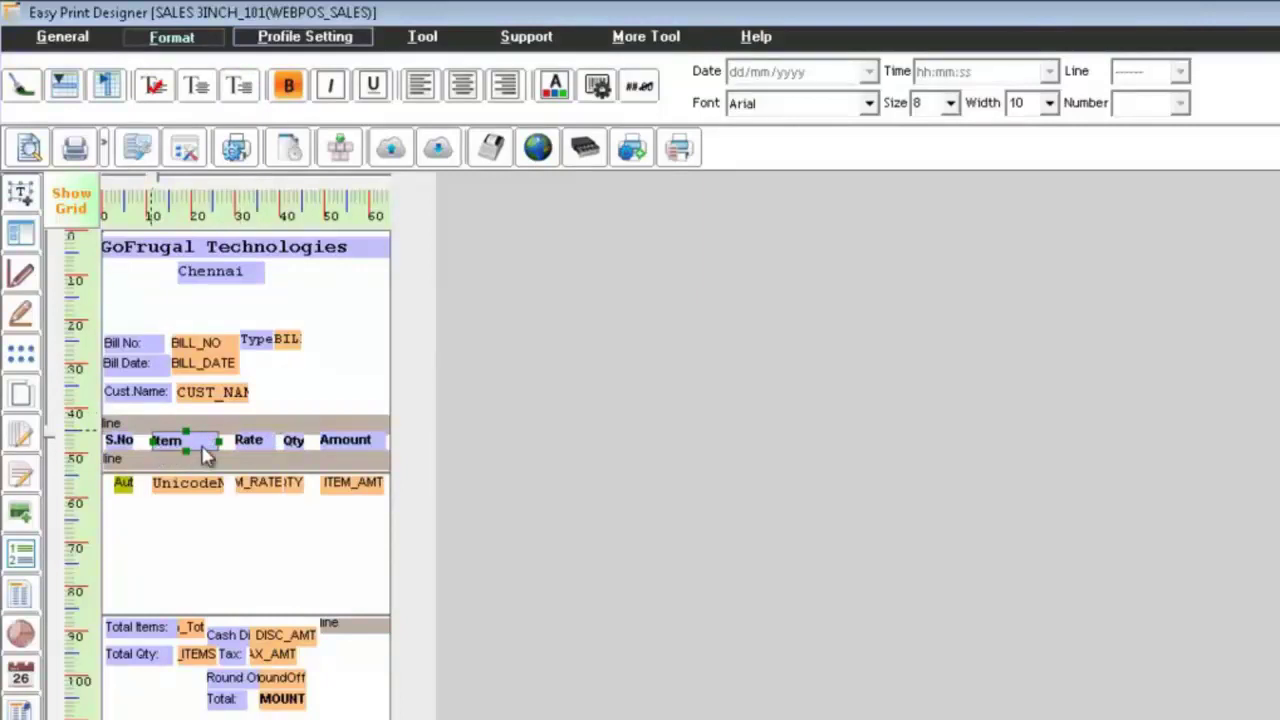
# Replace the Item header label's text with 'name' in Label Edit and apply it.
pyautogui.doubleClick(205, 455)
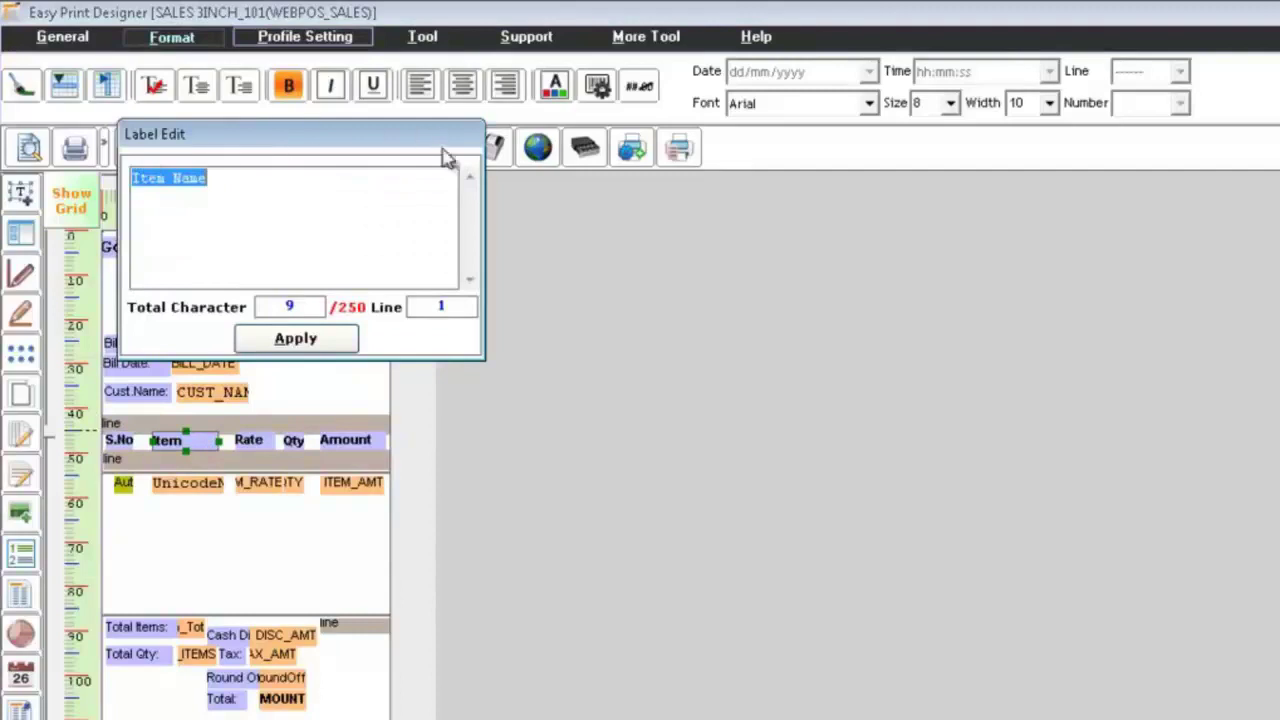
pyautogui.click(225, 180)
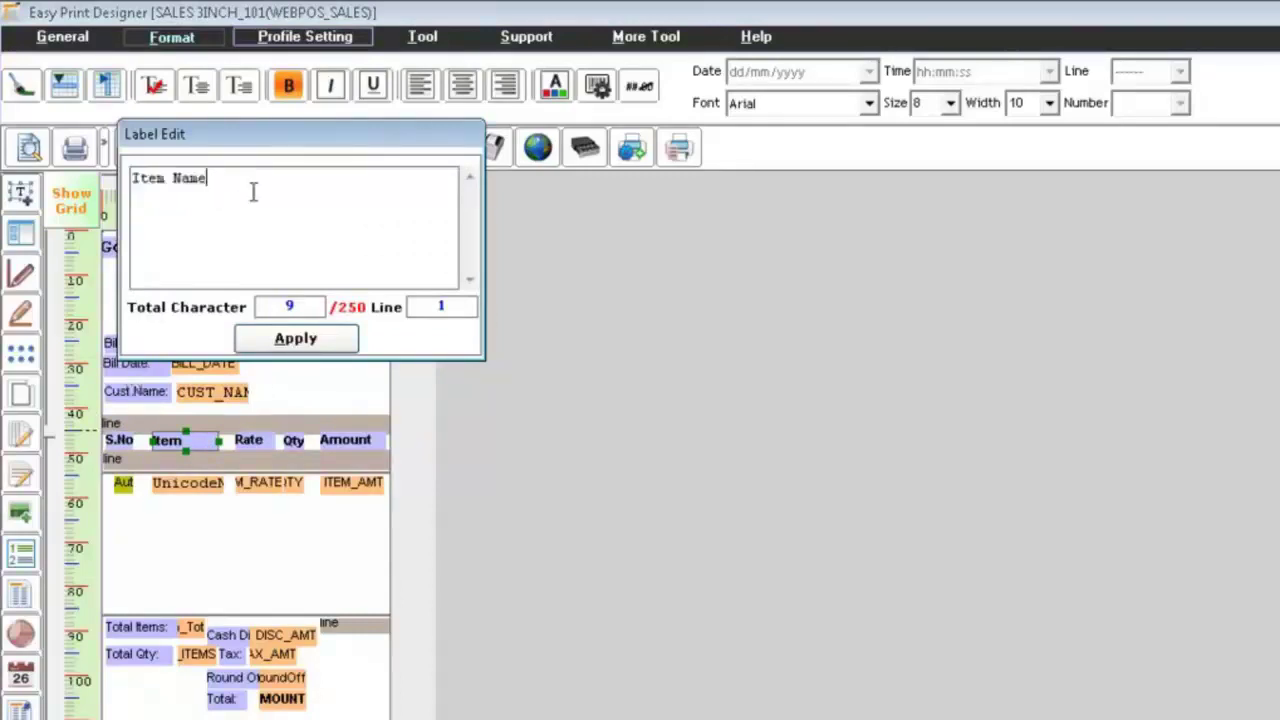
pyautogui.press('BackSpace')
pyautogui.press('BackSpace')
pyautogui.press('BackSpace')
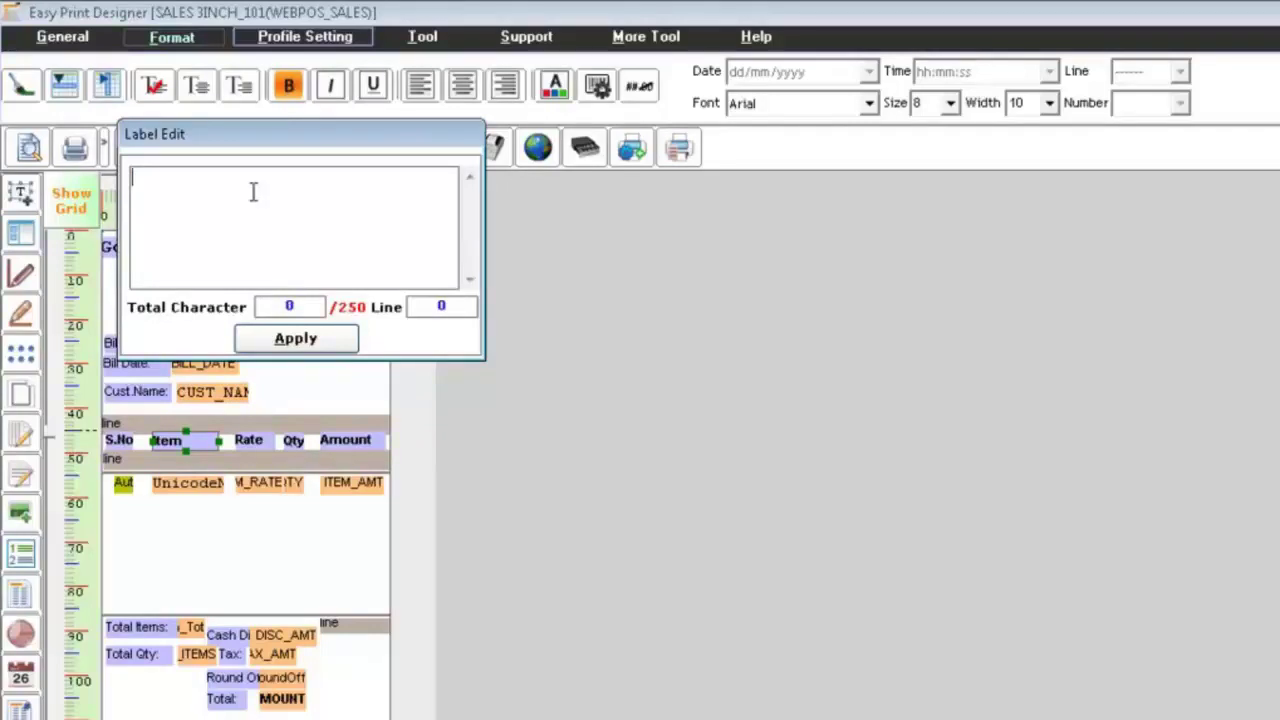
pyautogui.write('name')
pyautogui.click(290, 345)
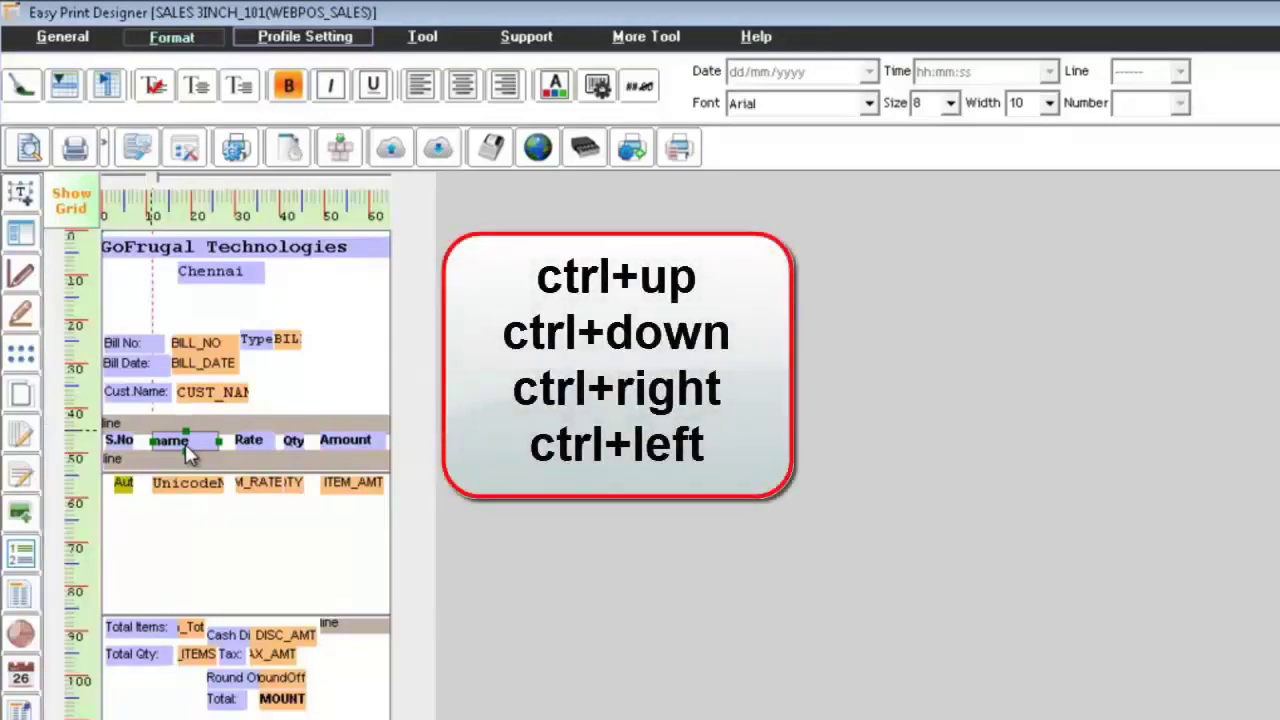
# Nudge the name label up, down, left and right with Ctrl+arrow keys.
pyautogui.hotkey('ctrl', 'Up')
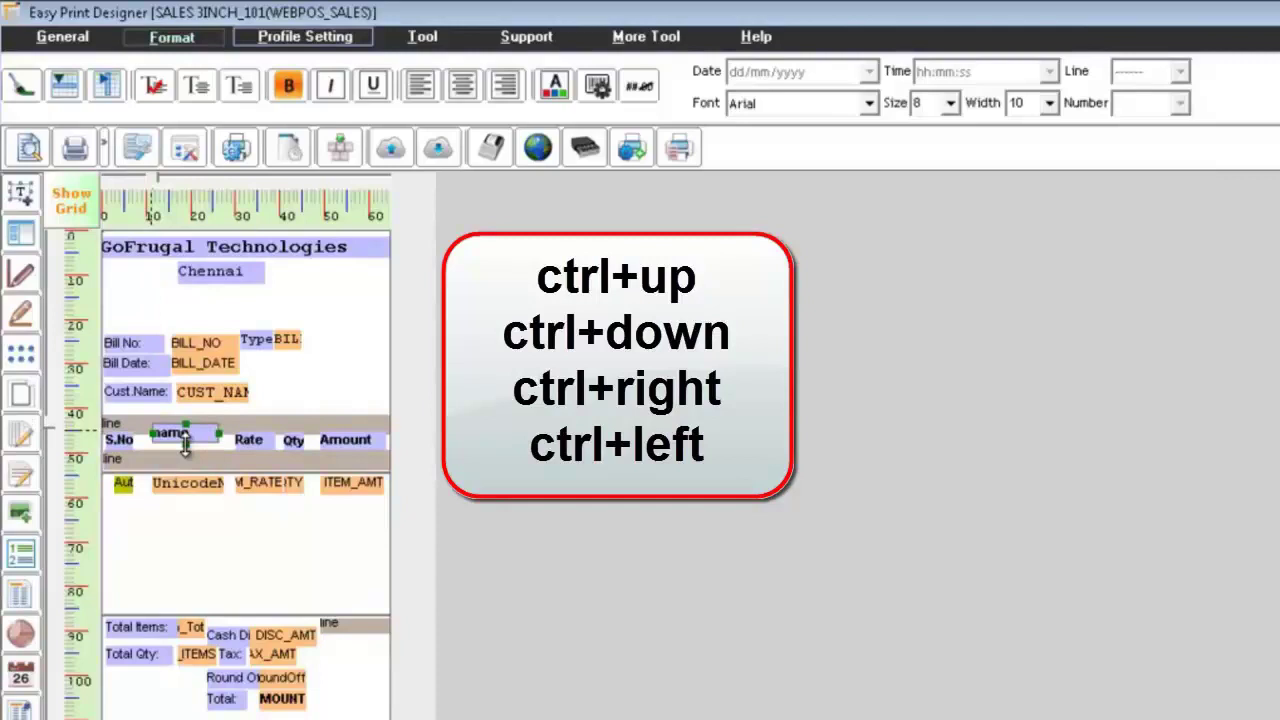
pyautogui.hotkey('ctrl', 'Down')
pyautogui.hotkey('ctrl', 'Down')
pyautogui.hotkey('ctrl', 'Left')
pyautogui.hotkey('ctrl', 'Left')
pyautogui.hotkey('ctrl', 'Right')
pyautogui.hotkey('ctrl', 'Right')
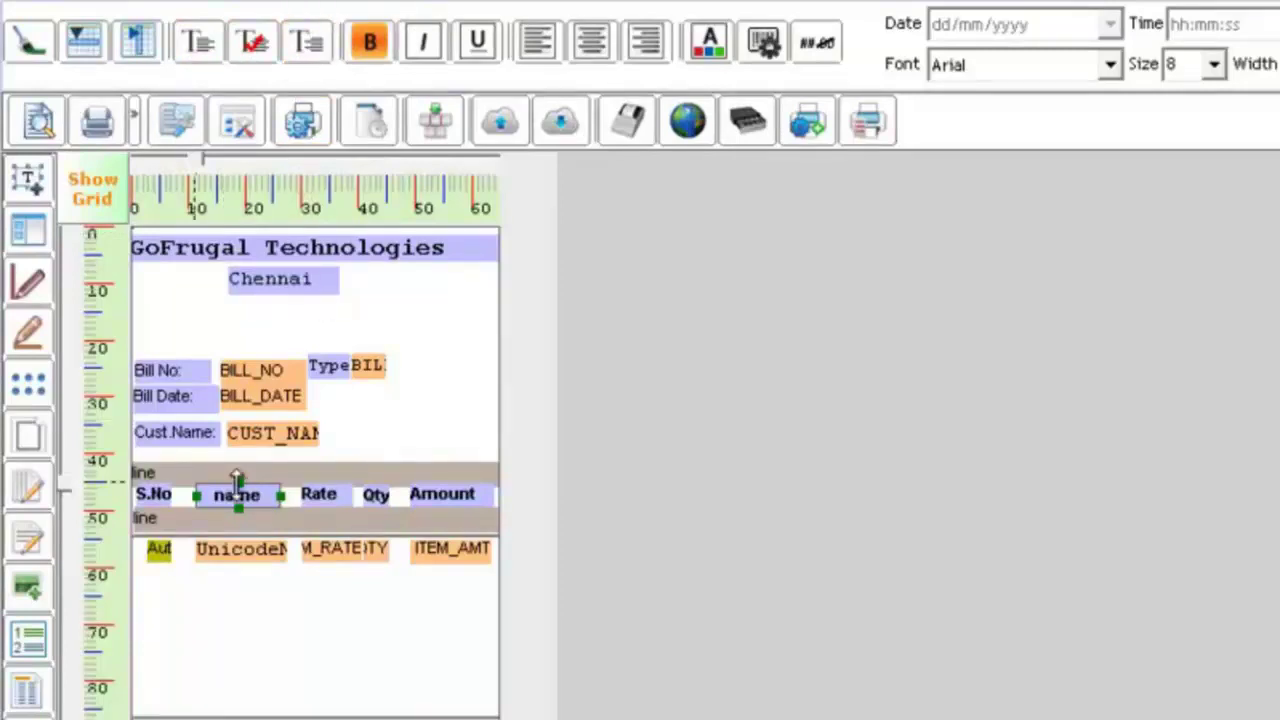
# Make the name label bold, italic and underlined.
pyautogui.click(383, 55)
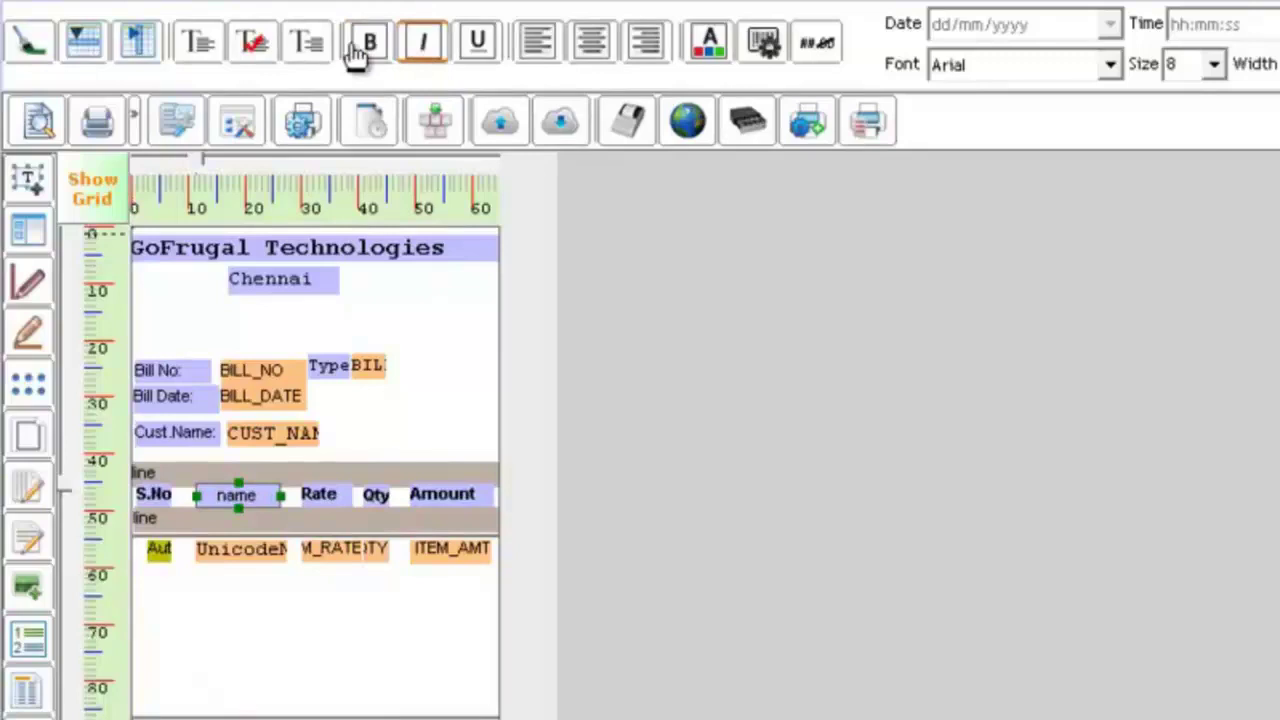
pyautogui.click(362, 50)
pyautogui.click(445, 55)
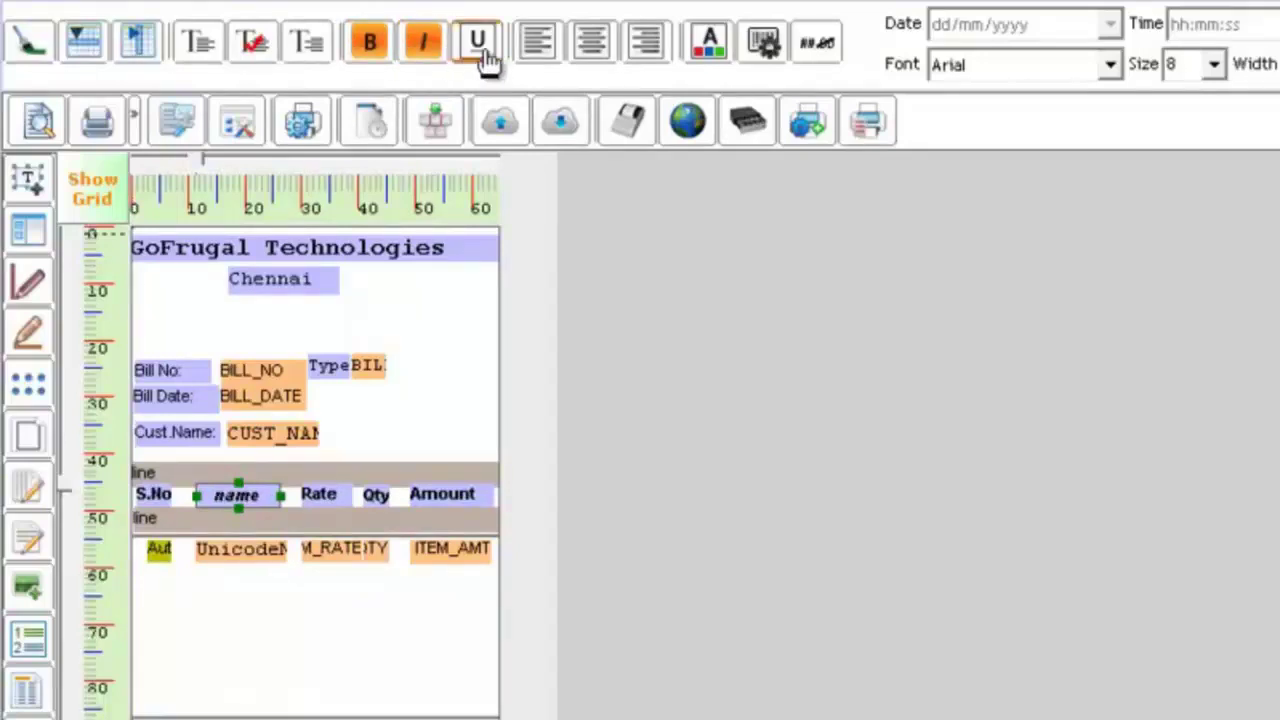
pyautogui.click(478, 45)
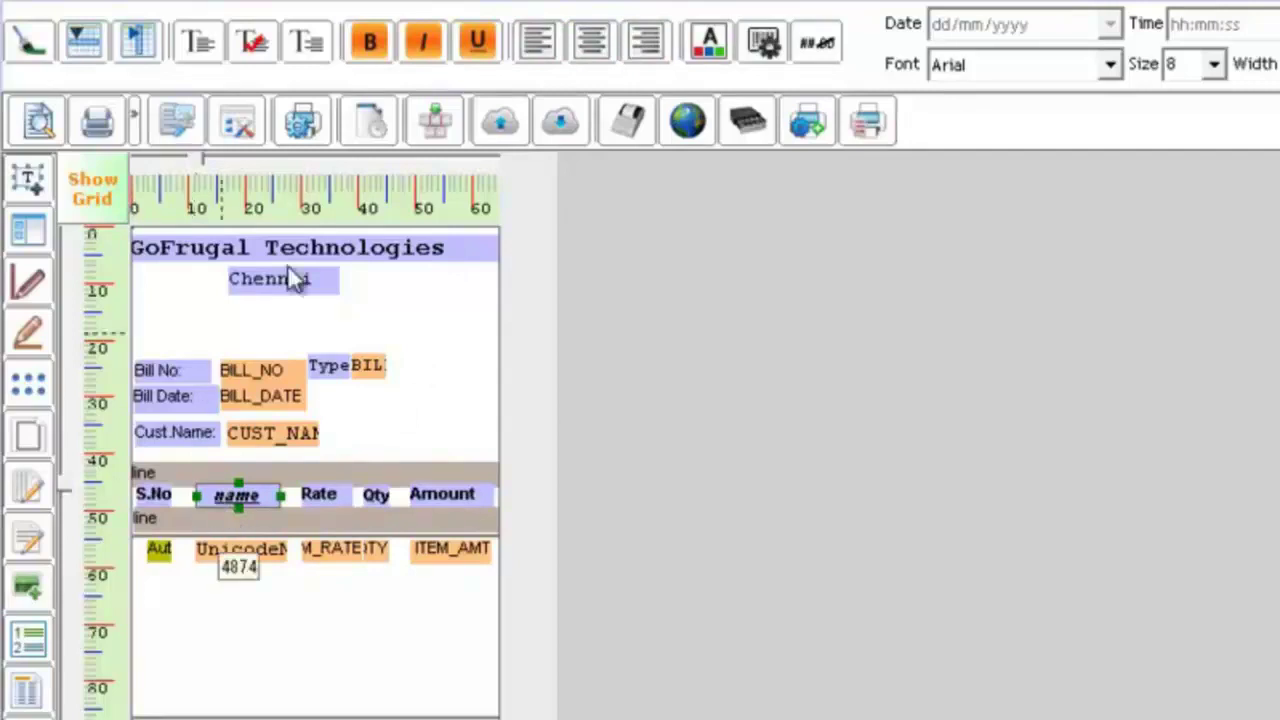
# Try left, centre and right alignment, leaving the label beside S.No.
pyautogui.click(535, 52)
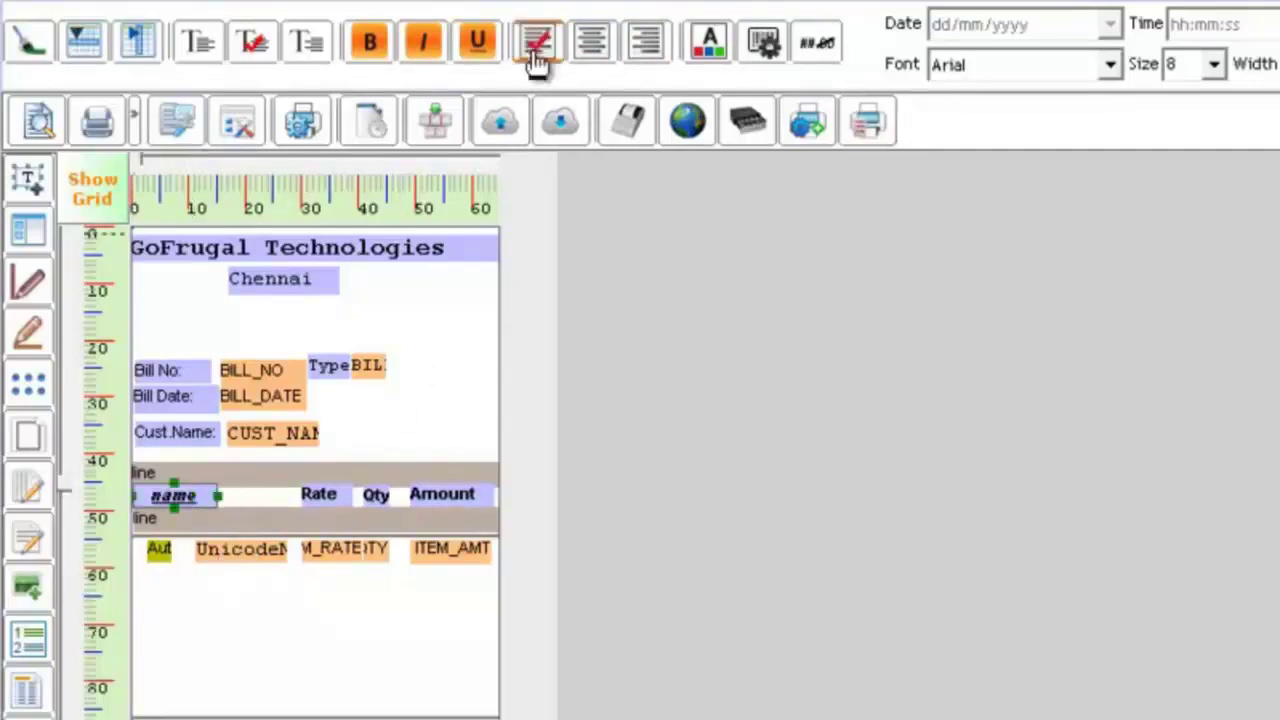
pyautogui.click(597, 60)
pyautogui.click(648, 63)
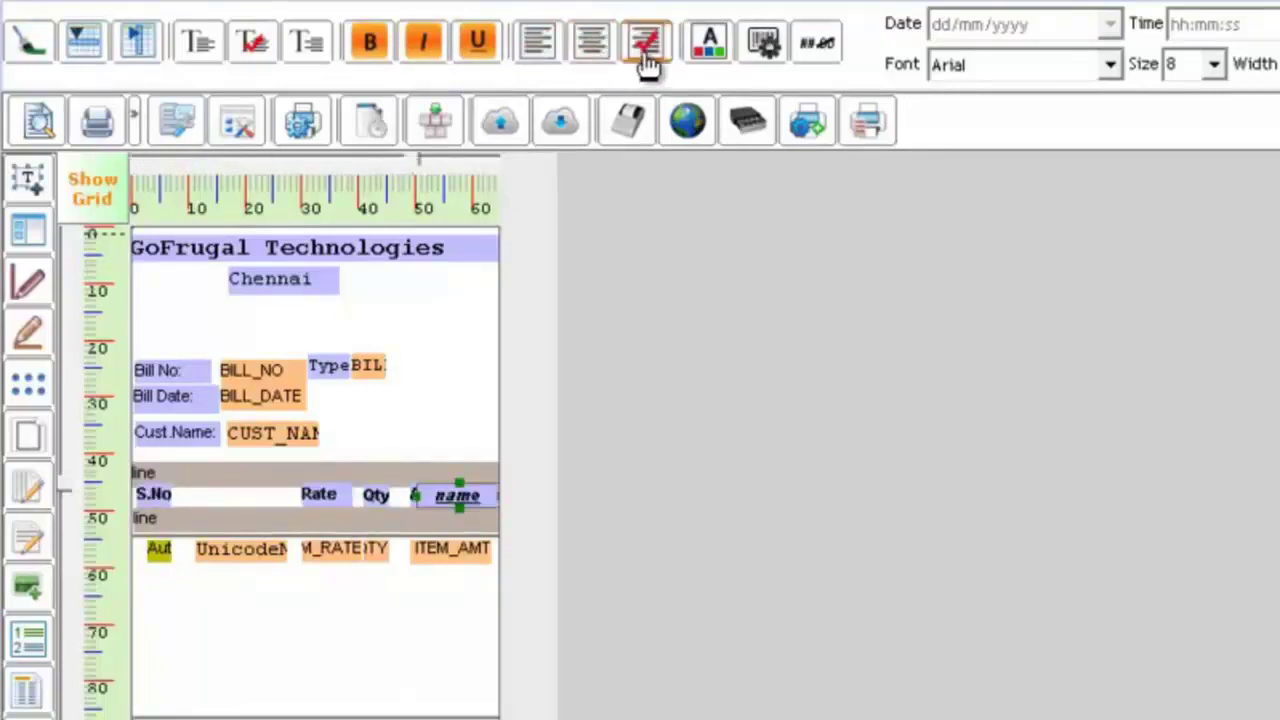
pyautogui.click(664, 63)
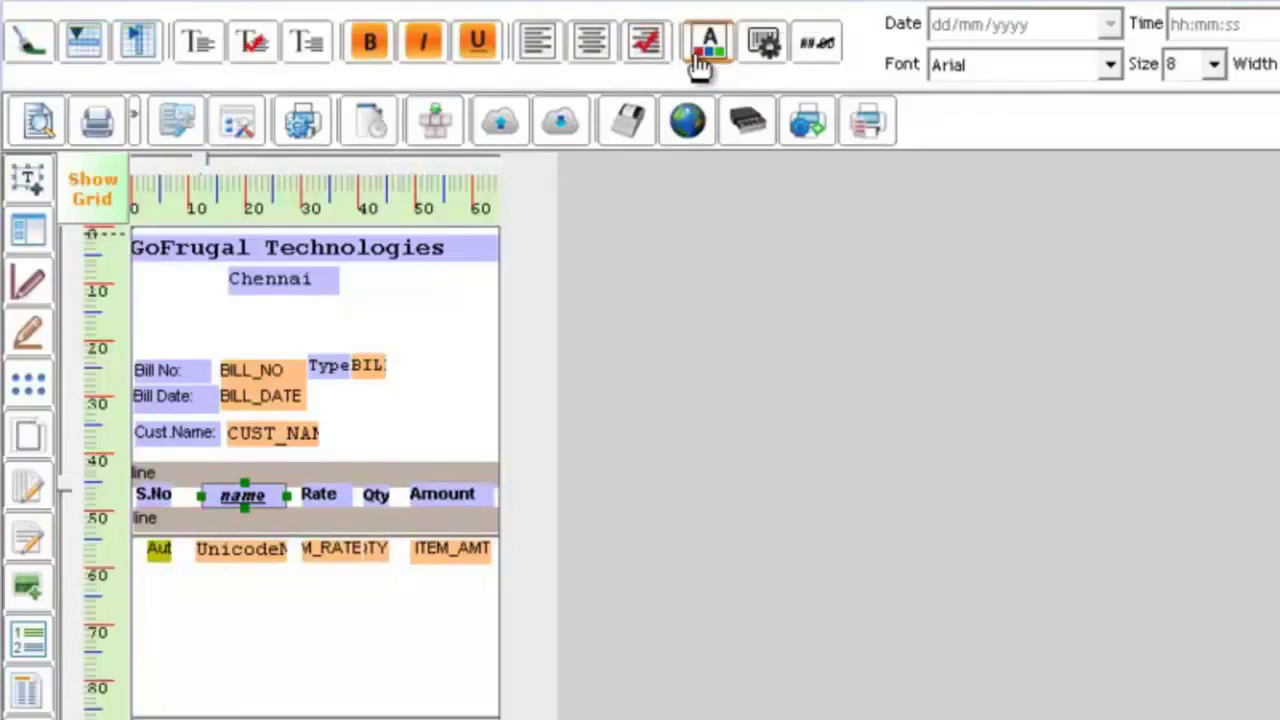
# Set the name label's text colour to blue in the Color dialog.
pyautogui.click(700, 65)
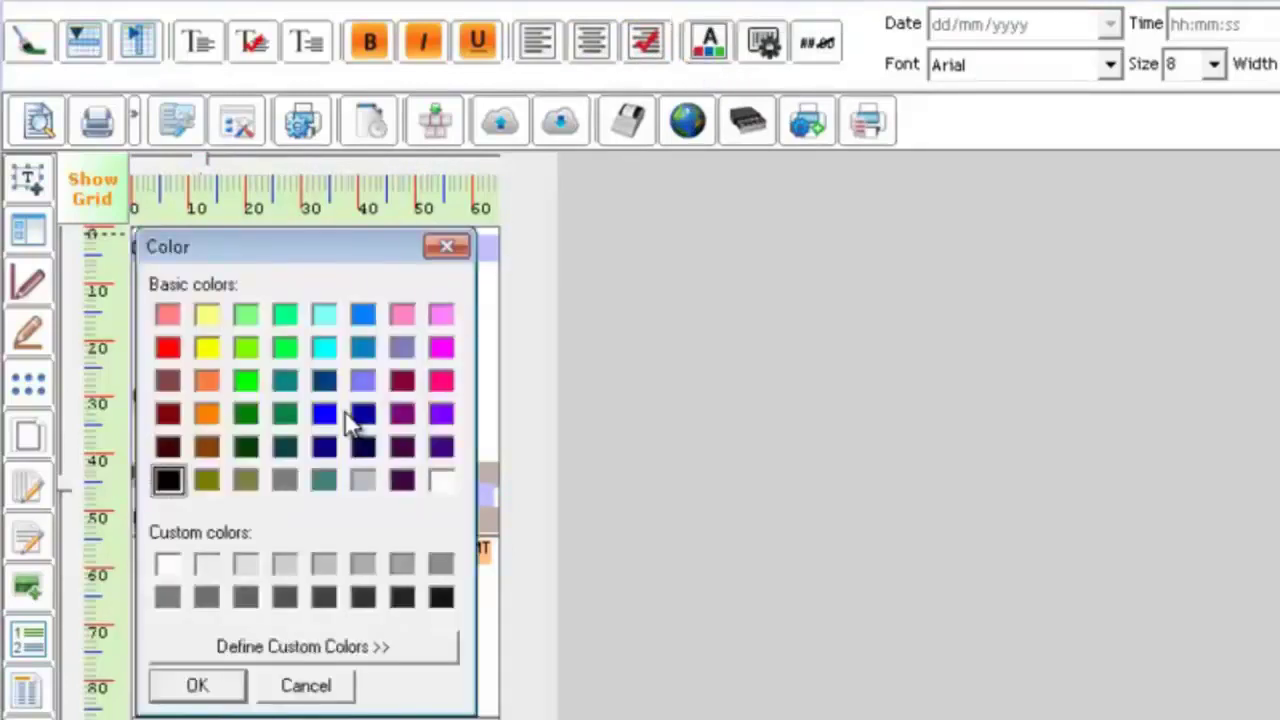
pyautogui.click(326, 416)
pyautogui.click(197, 685)
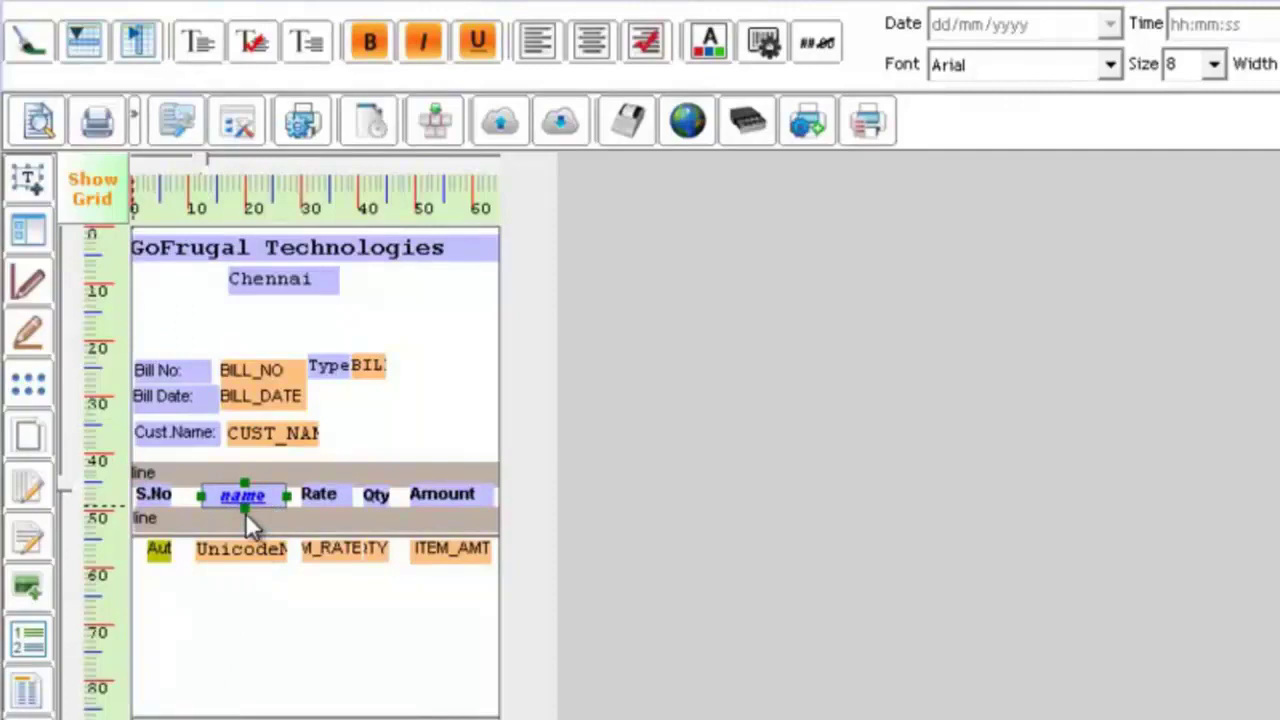
# Set the name label's font to Courier New CE, size 9.
pyautogui.click(1111, 66)
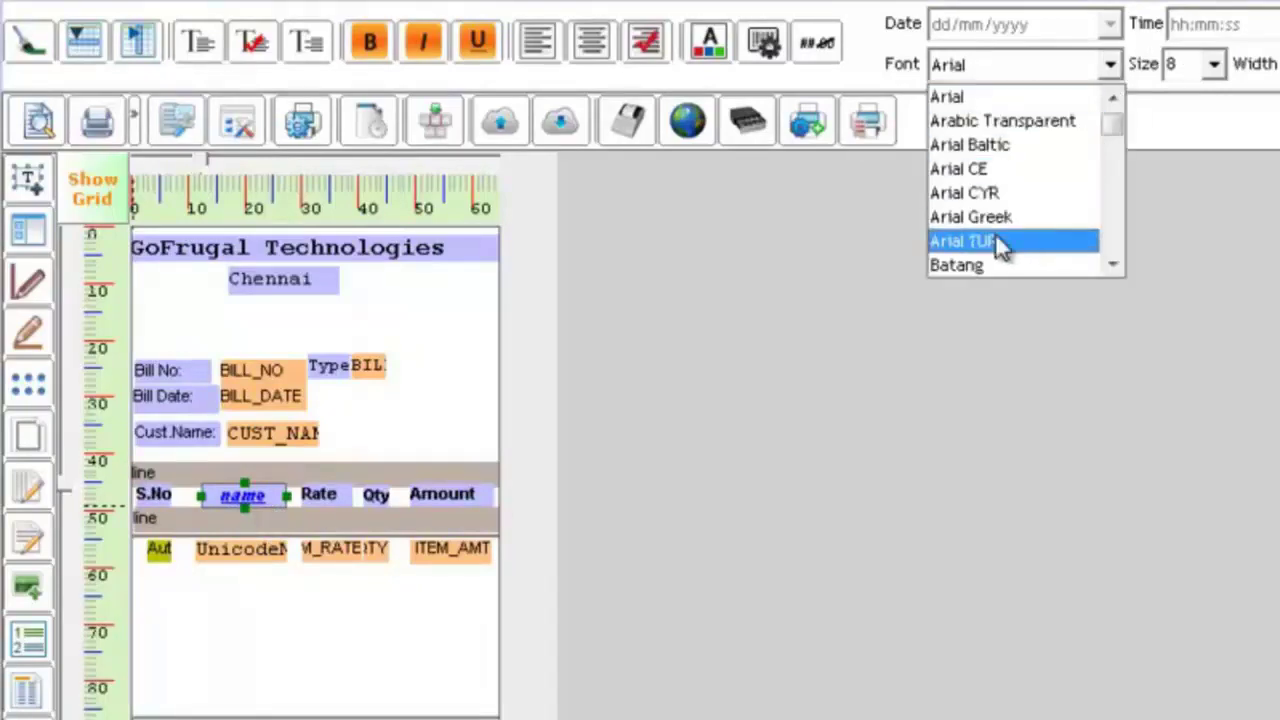
pyautogui.click(1112, 267)
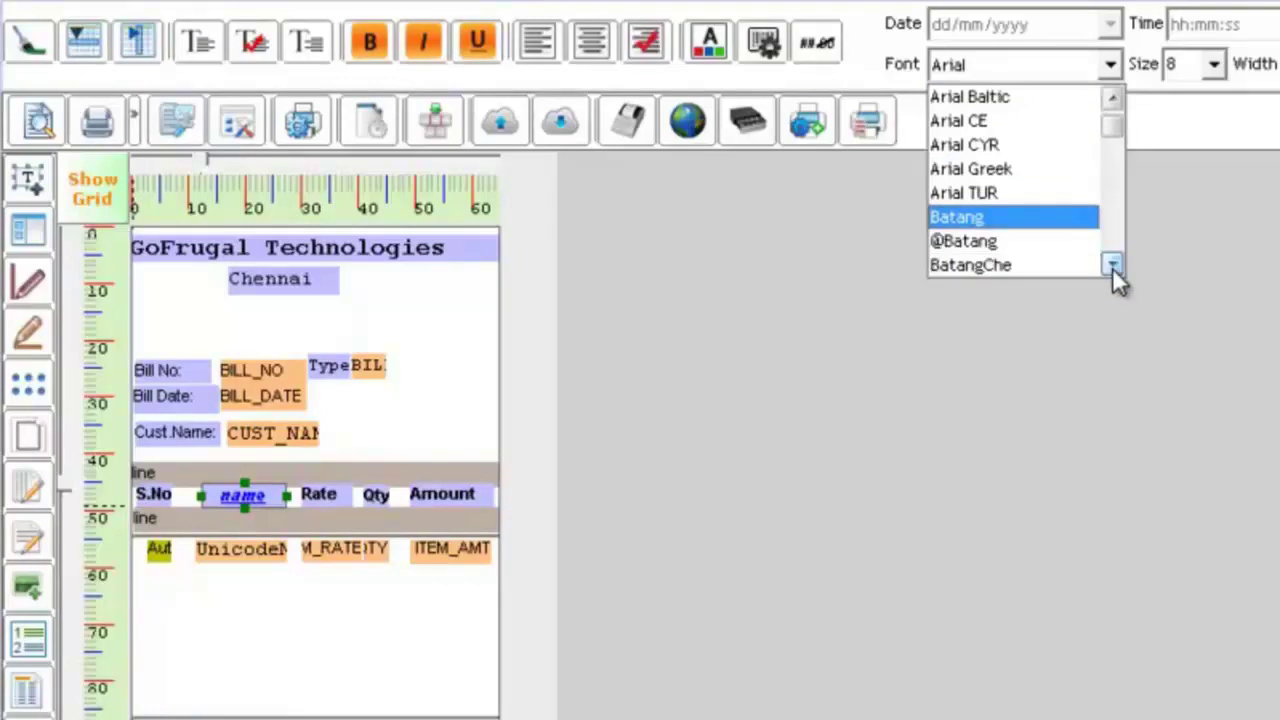
pyautogui.click(1112, 267)
pyautogui.click(1213, 64)
pyautogui.click(1215, 98)
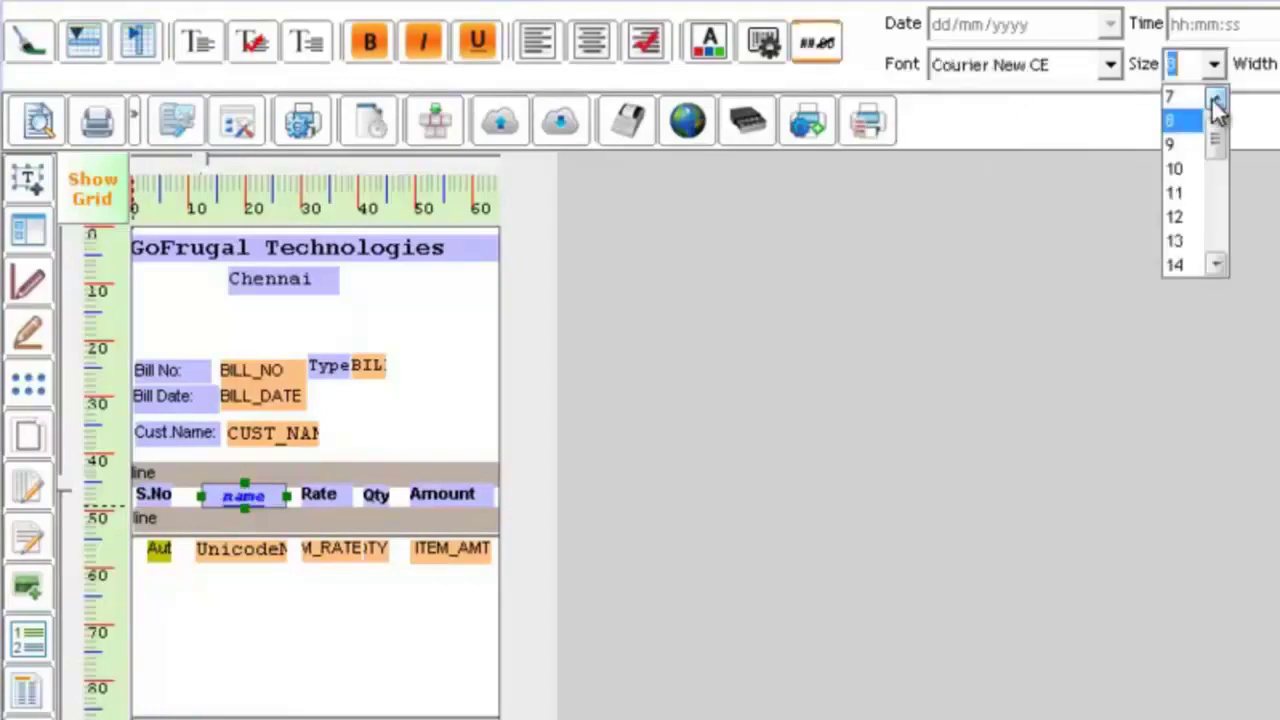
pyautogui.click(1215, 100)
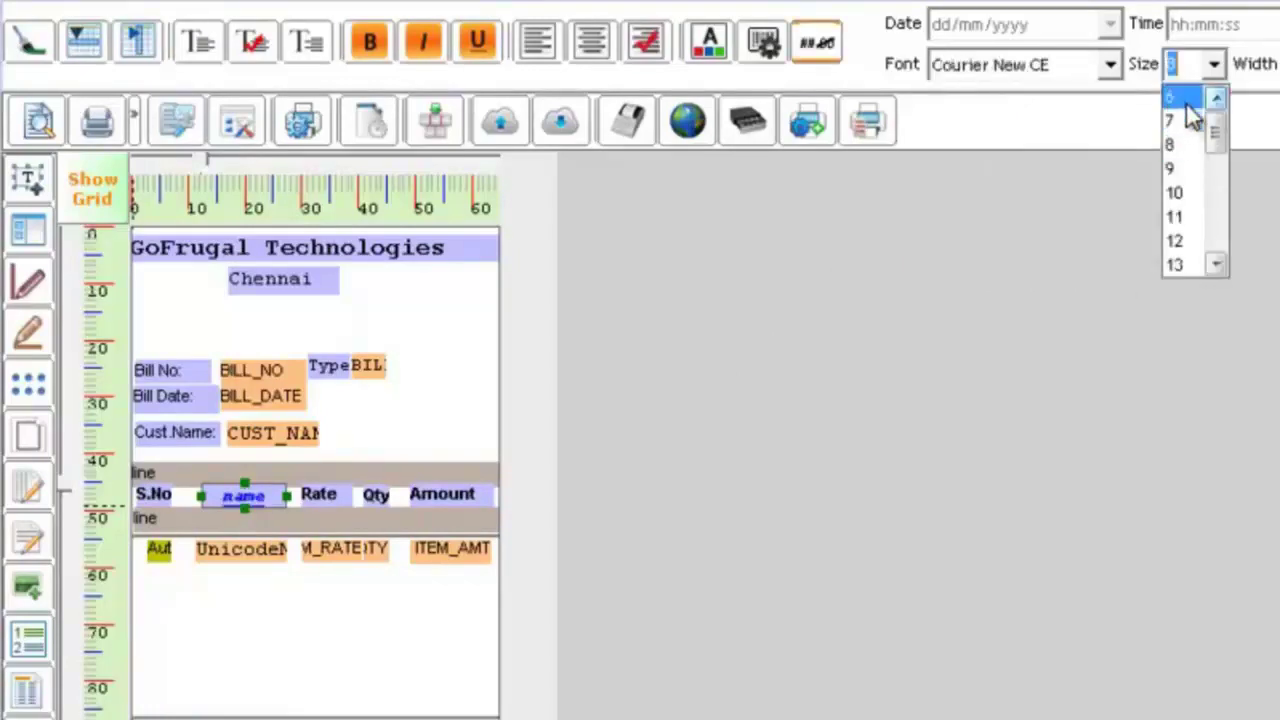
pyautogui.click(1190, 108)
pyautogui.click(1212, 64)
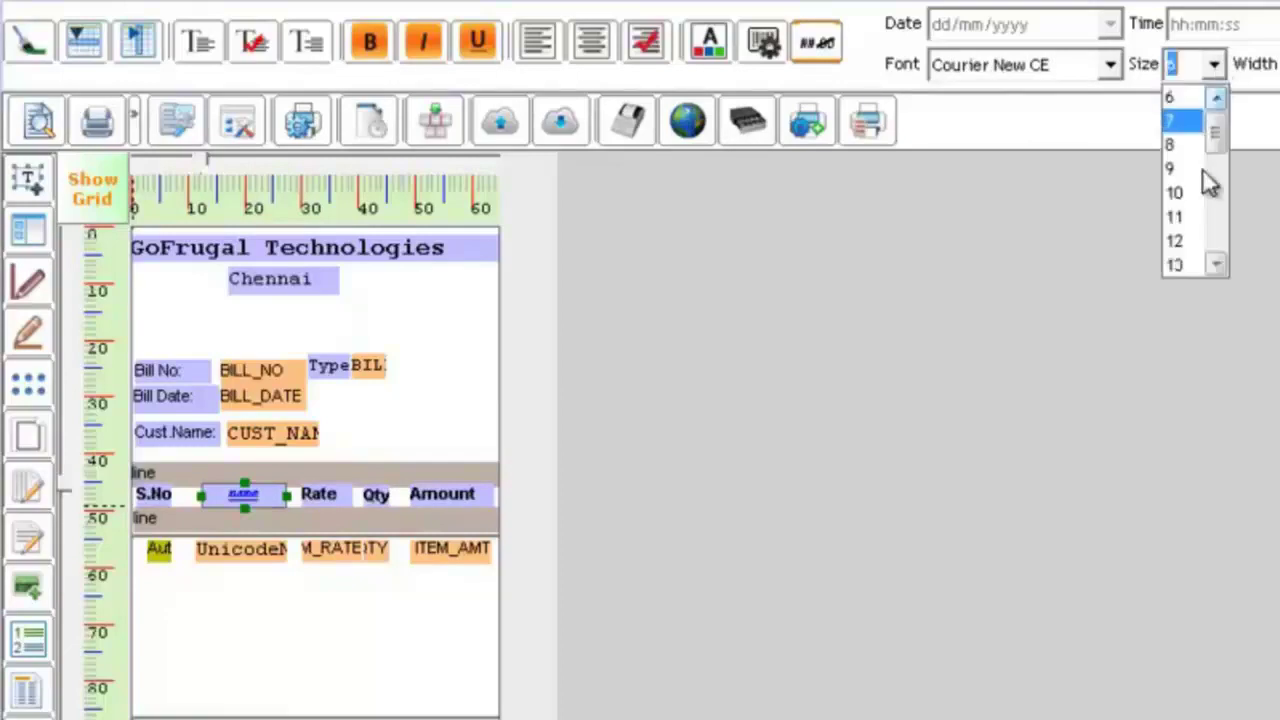
pyautogui.click(1182, 168)
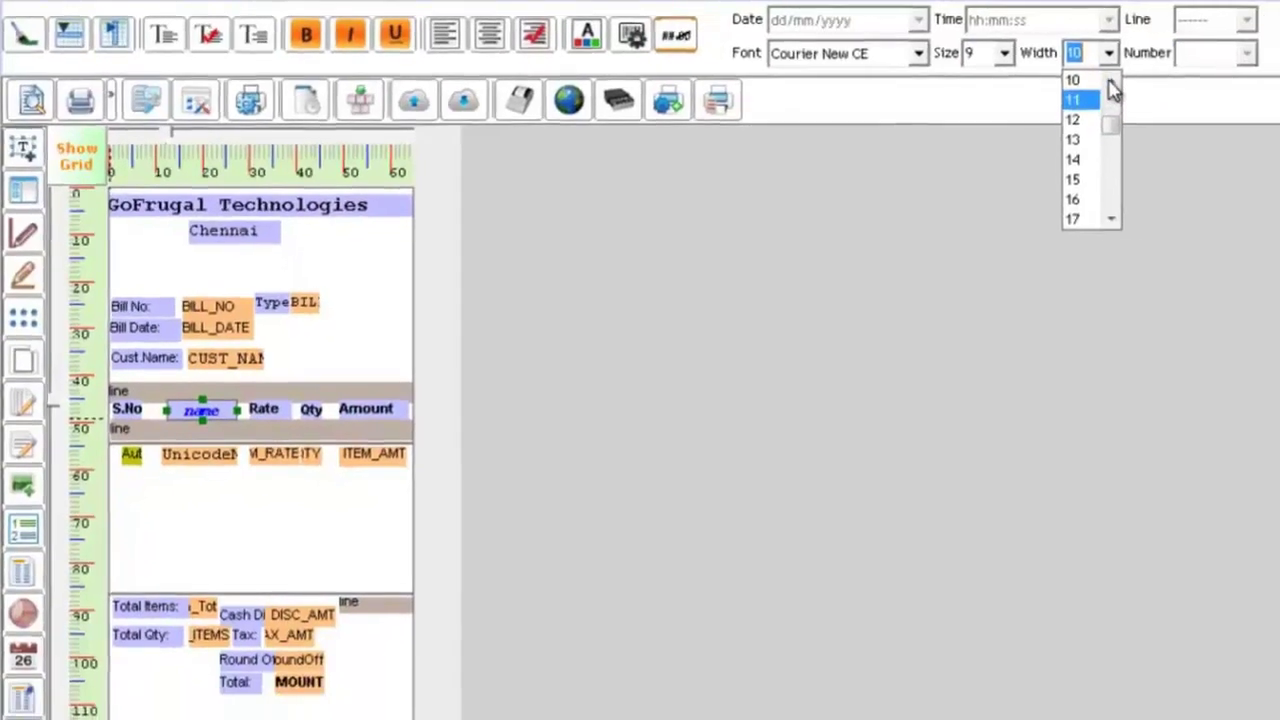
# Set the name label's character width to 11.
pyautogui.click(1110, 80)
pyautogui.click(1110, 80)
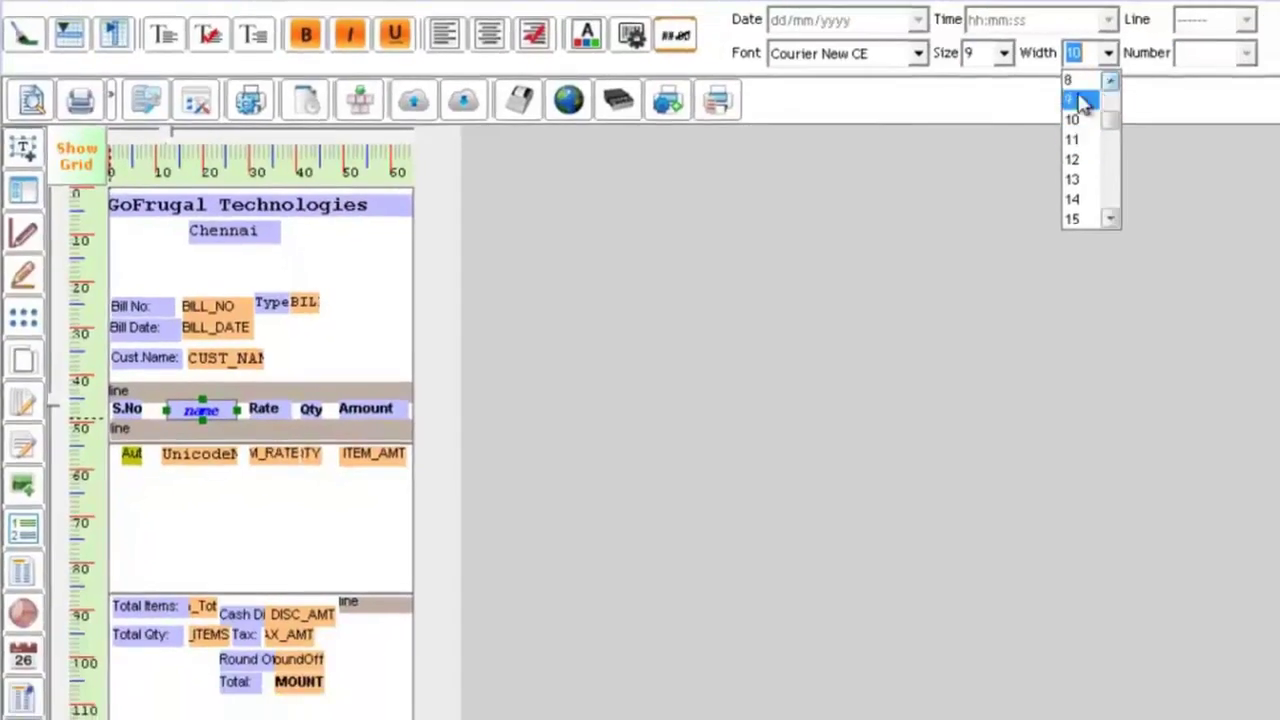
pyautogui.click(1090, 100)
pyautogui.click(1109, 53)
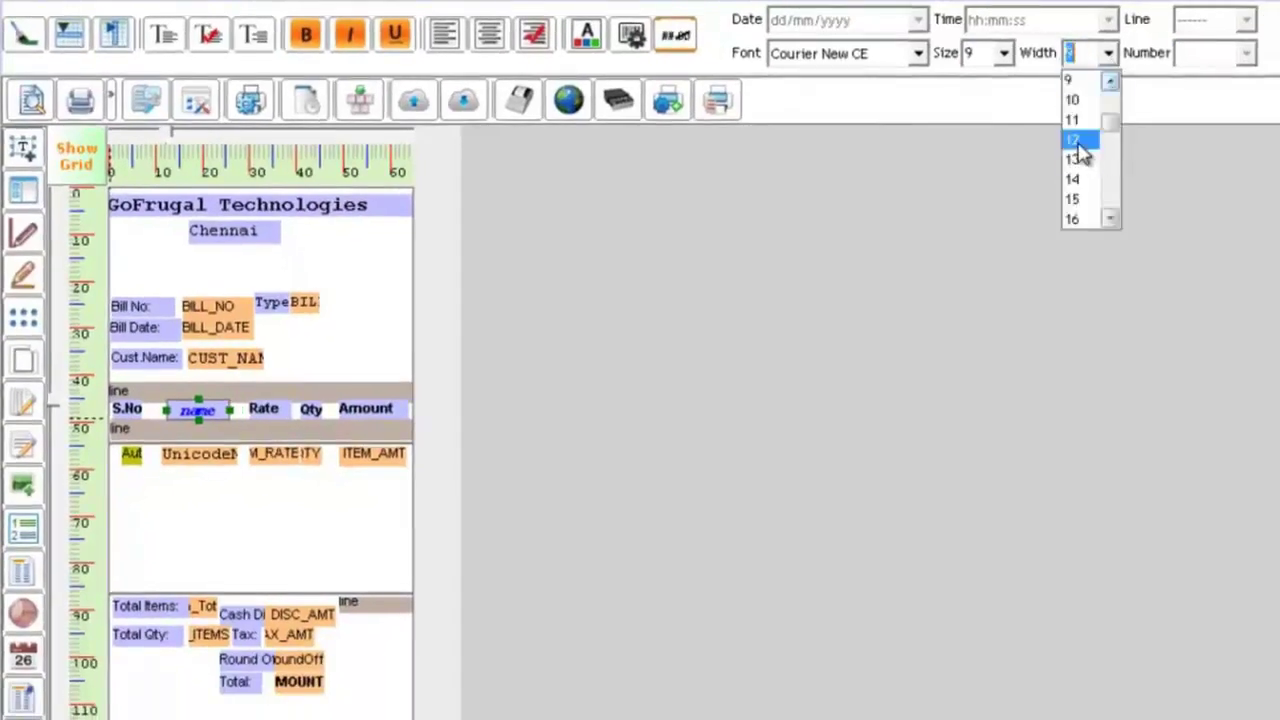
pyautogui.click(1076, 122)
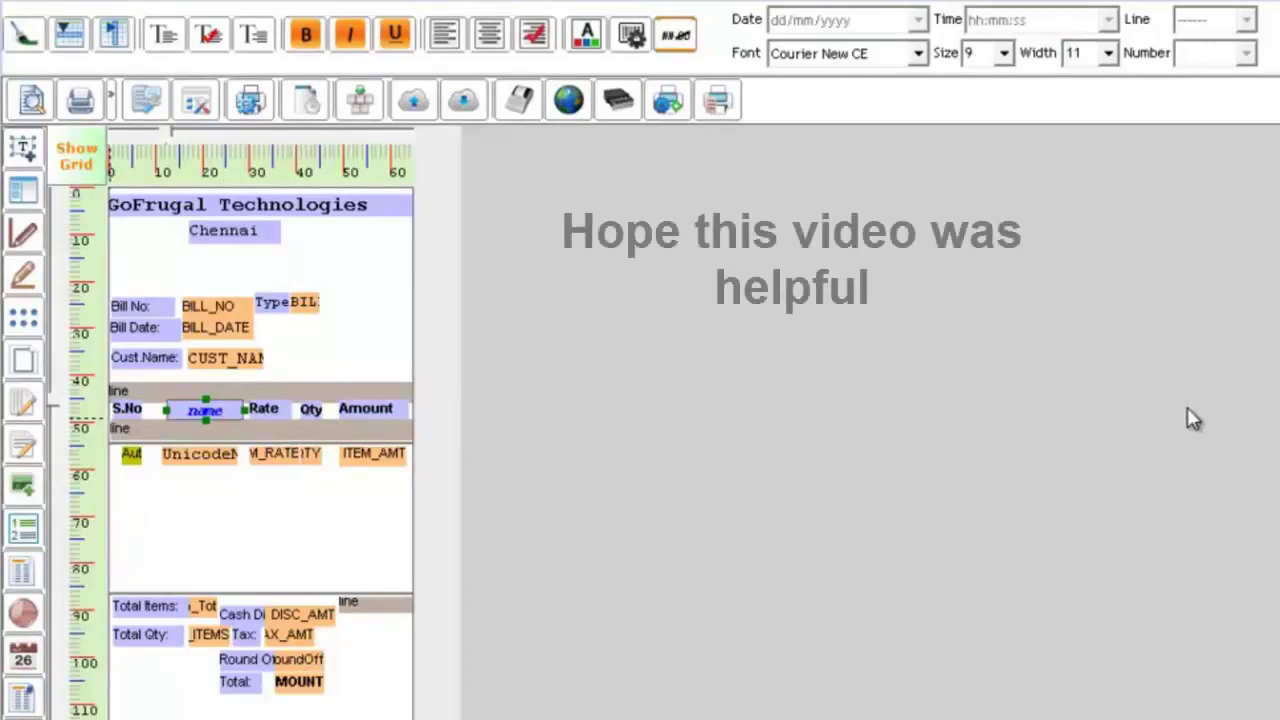